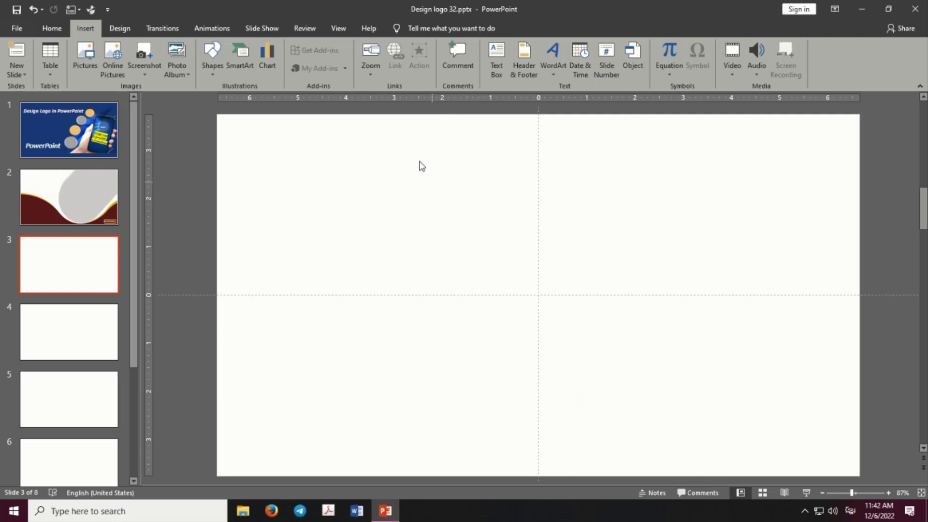
Step: Choose Text Box from the Shapes gallery to add an empty text box to slide 3
{"action": "left_click", "coordinate": [211, 73]}
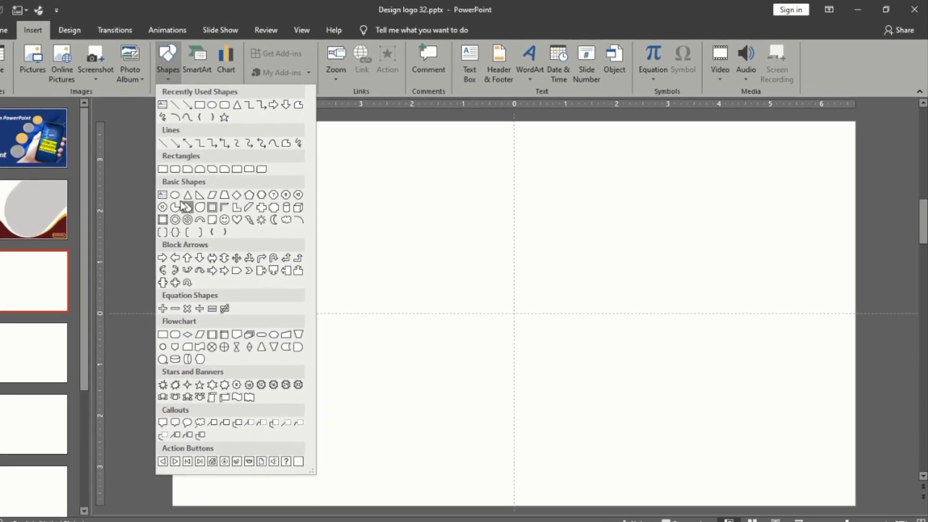
{"action": "left_click", "coordinate": [208, 183]}
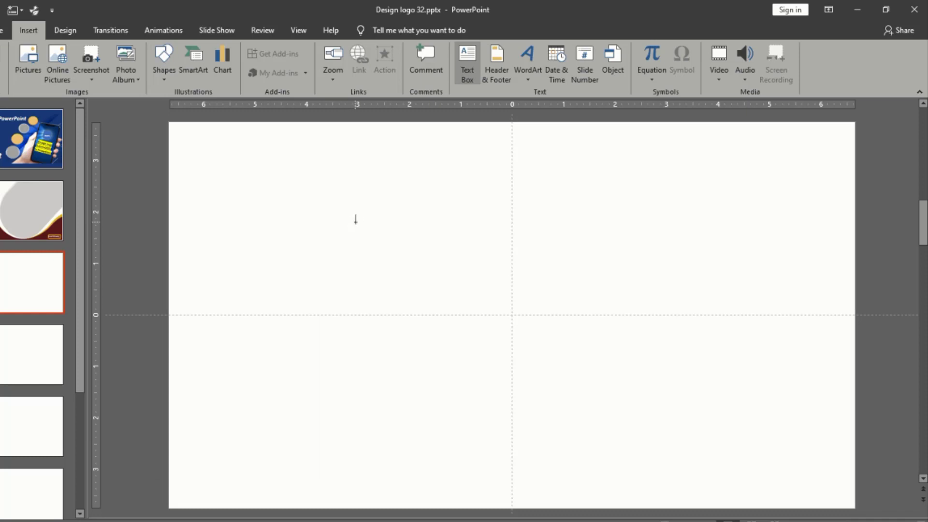
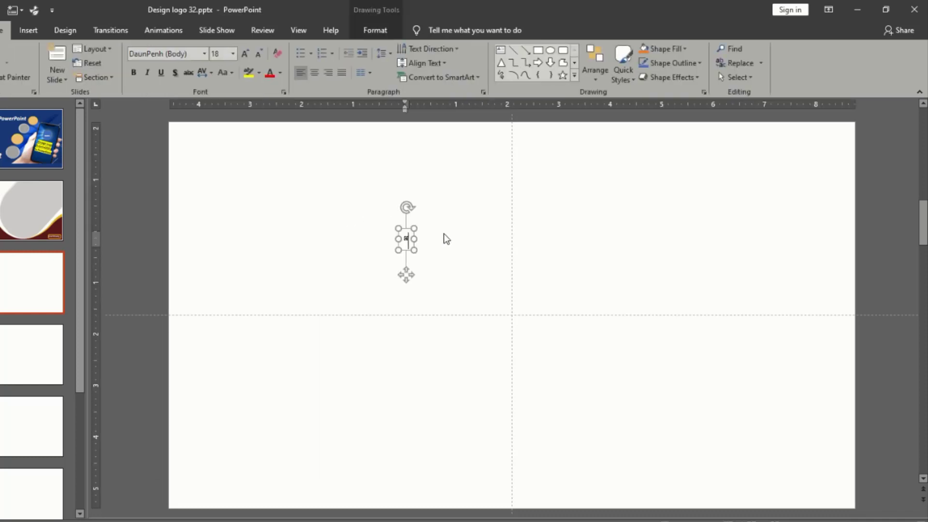
Step: Type 'GAT' on the slide and enlarge it several font-size steps
{"action": "type", "text": "G"}
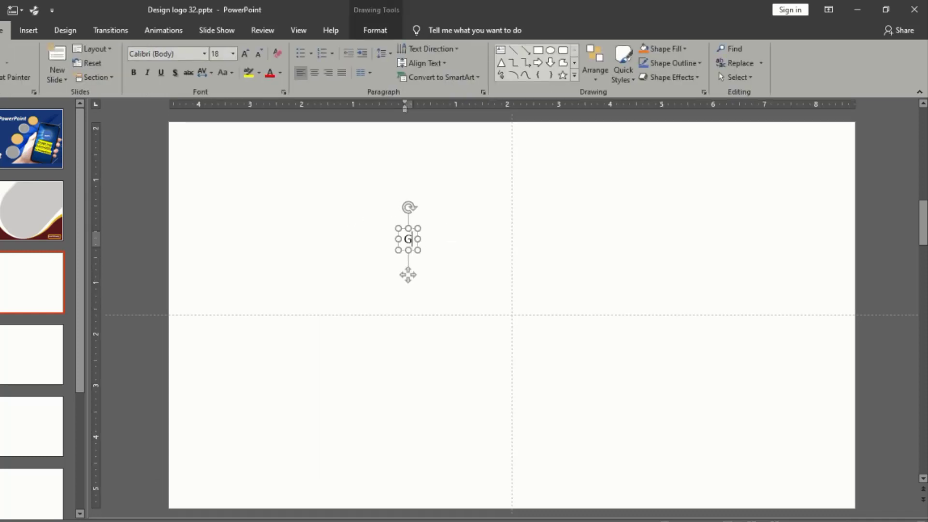
{"action": "type", "text": "AT"}
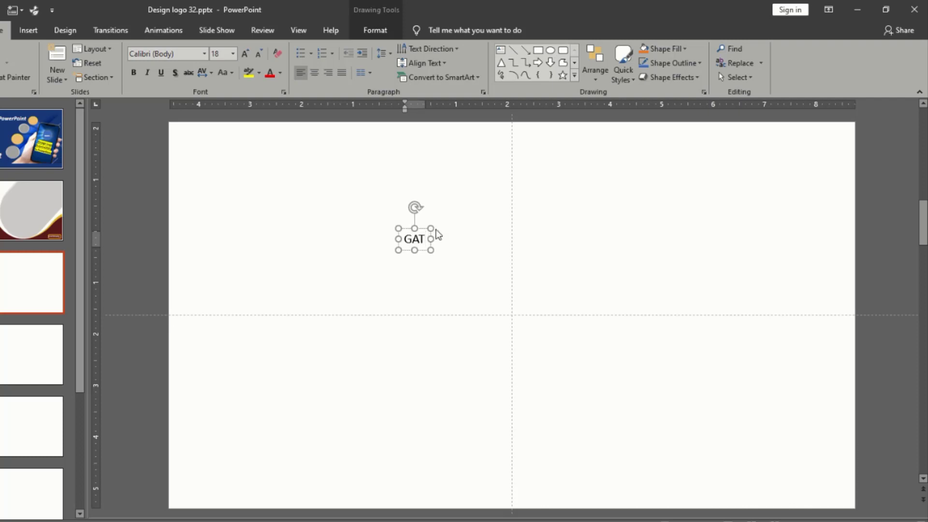
{"action": "left_click", "coordinate": [420, 252]}
{"action": "left_click", "coordinate": [246, 53]}
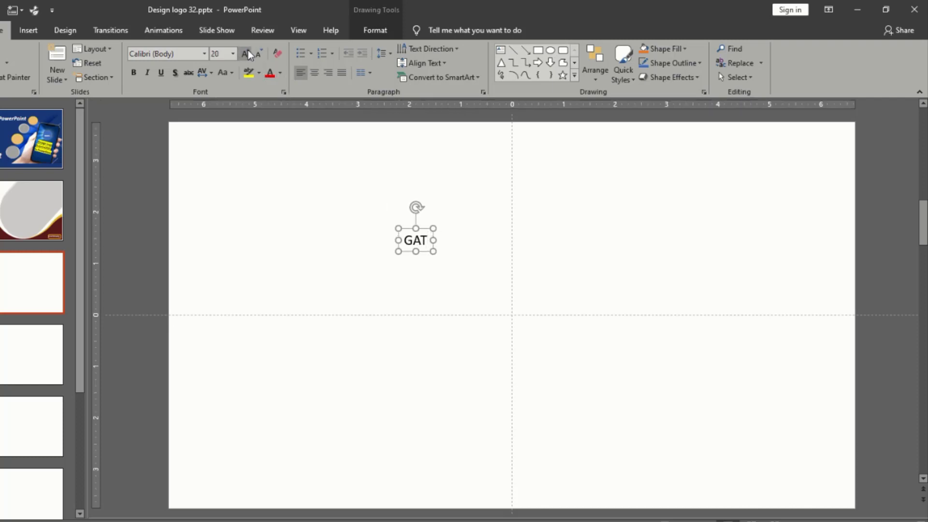
{"action": "left_click", "coordinate": [248, 54]}
{"action": "left_click", "coordinate": [248, 54]}
{"action": "left_click", "coordinate": [248, 54]}
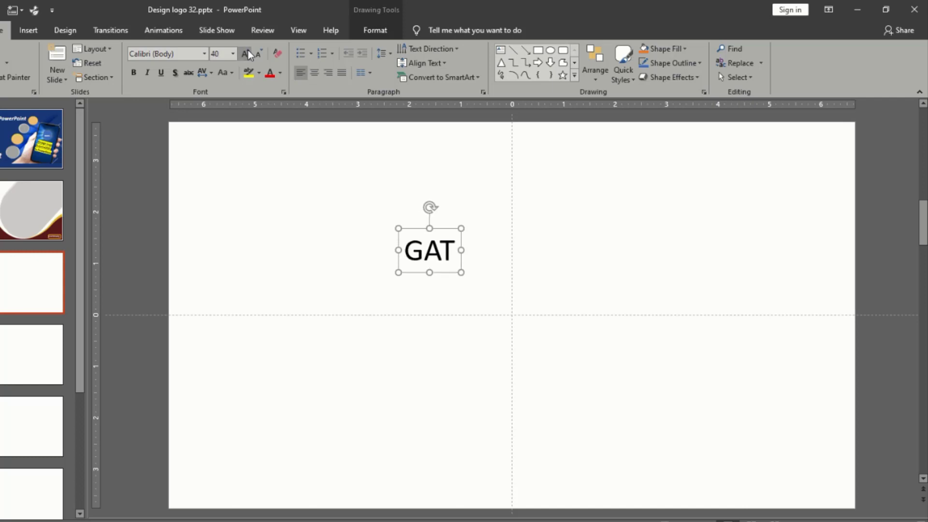
{"action": "left_click", "coordinate": [248, 54]}
{"action": "left_click", "coordinate": [247, 54]}
{"action": "left_click", "coordinate": [247, 53]}
Step: Keep enlarging the GAT text, make it bold, and bring it to 287 pt
{"action": "left_click", "coordinate": [247, 53]}
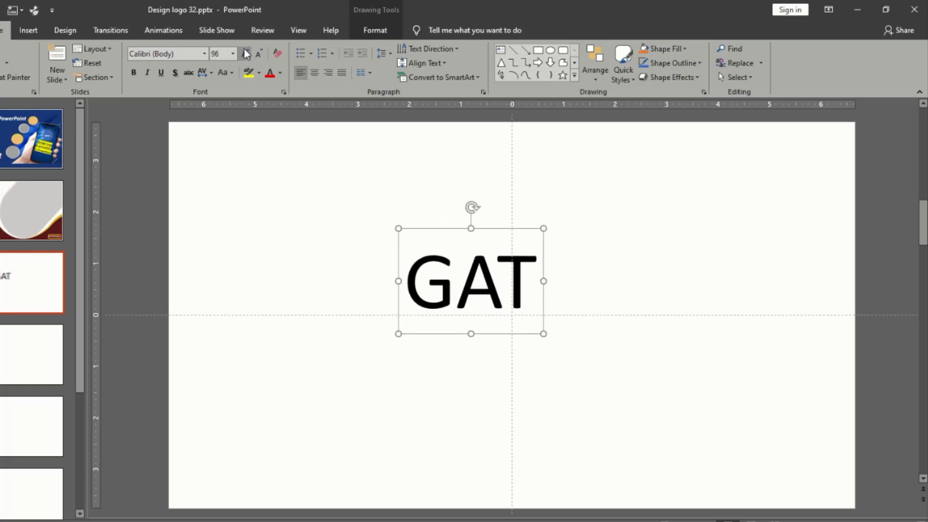
{"action": "left_click", "coordinate": [247, 54]}
{"action": "left_click", "coordinate": [247, 54]}
{"action": "left_click", "coordinate": [247, 54]}
{"action": "left_click", "coordinate": [247, 54]}
{"action": "left_click", "coordinate": [247, 54]}
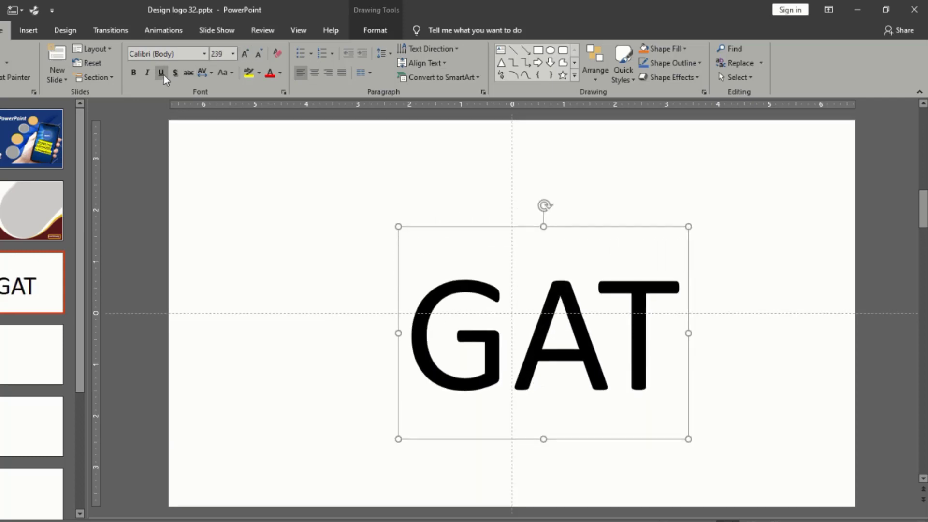
{"action": "left_click", "coordinate": [133, 72]}
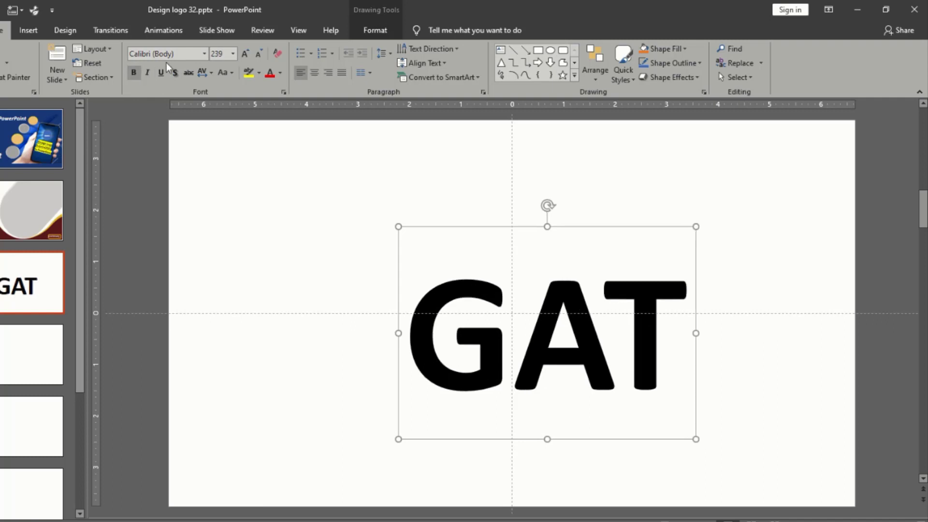
{"action": "left_click", "coordinate": [247, 54]}
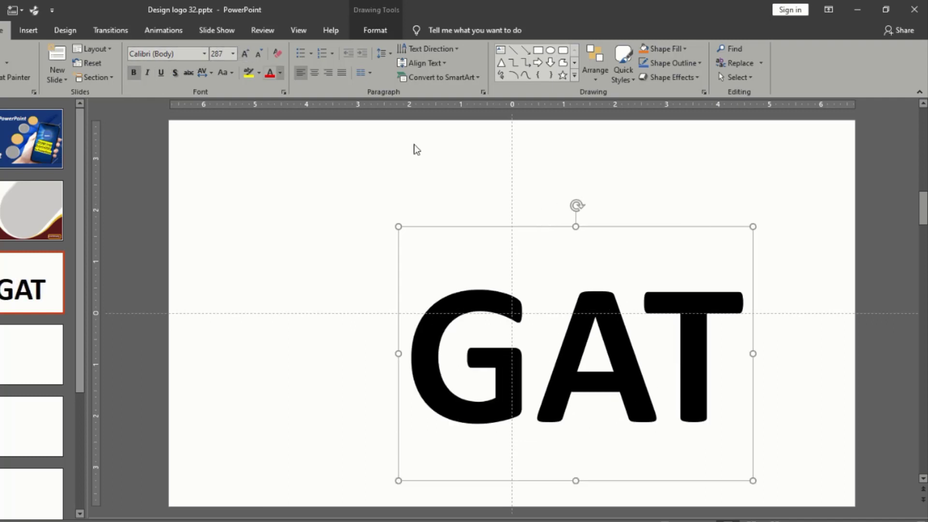
Step: Drag the bold GAT text box to the centre of the slide
{"action": "left_click_drag", "start_coordinate": [752, 392], "coordinate": [670, 337]}
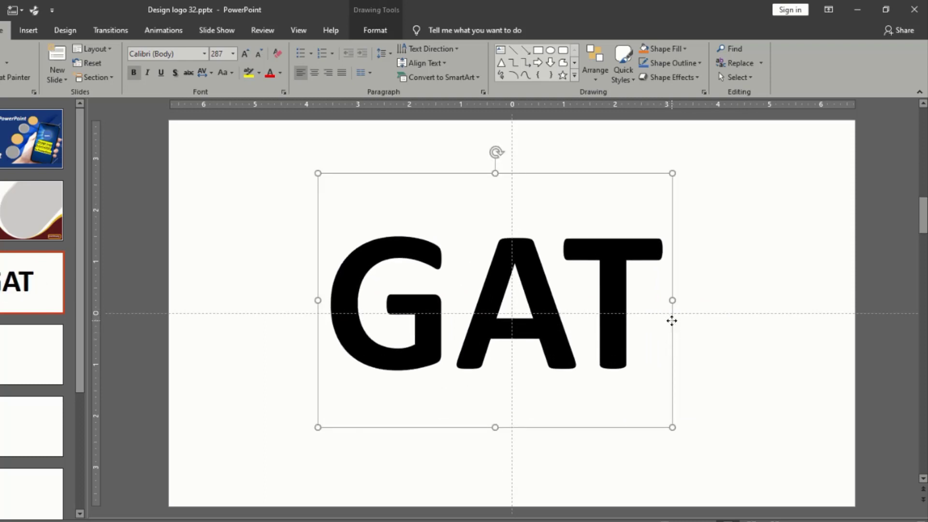
{"action": "left_click", "coordinate": [720, 281]}
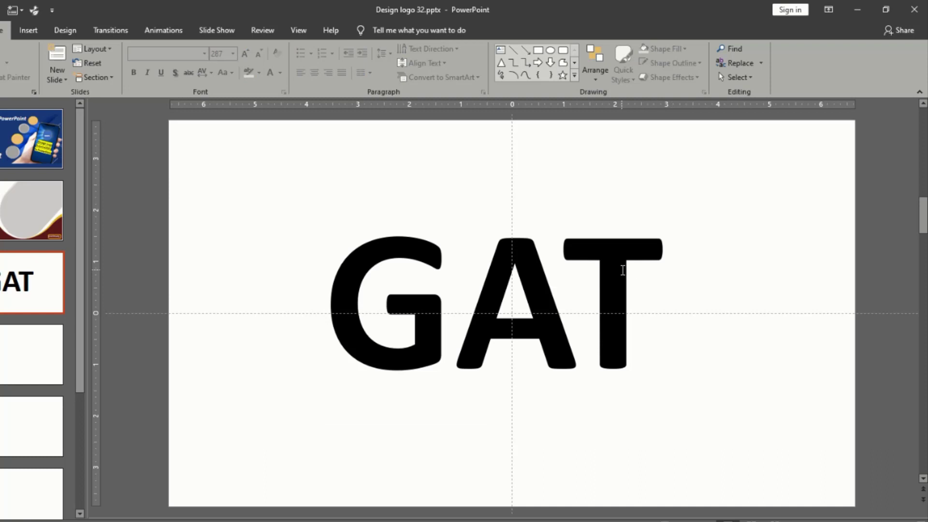
{"action": "left_click", "coordinate": [463, 260]}
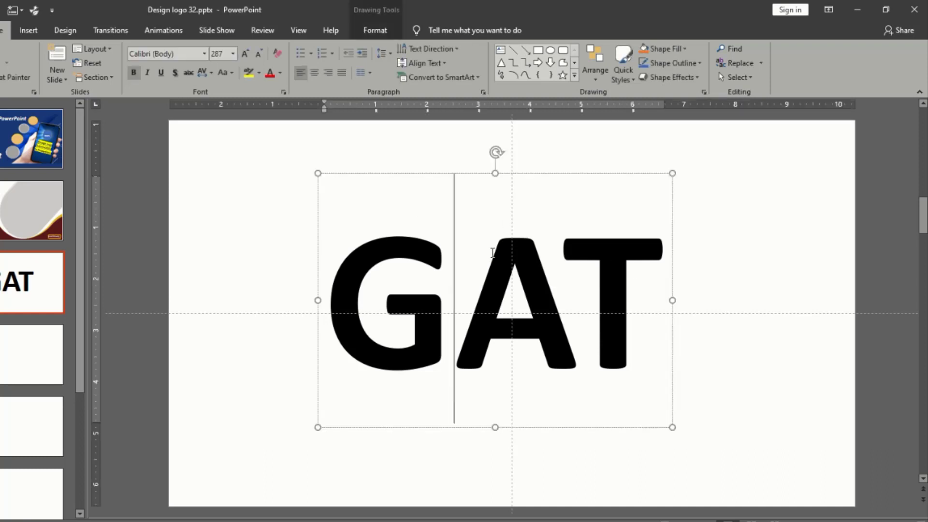
{"action": "left_click", "coordinate": [512, 174]}
{"action": "right_click", "coordinate": [512, 174]}
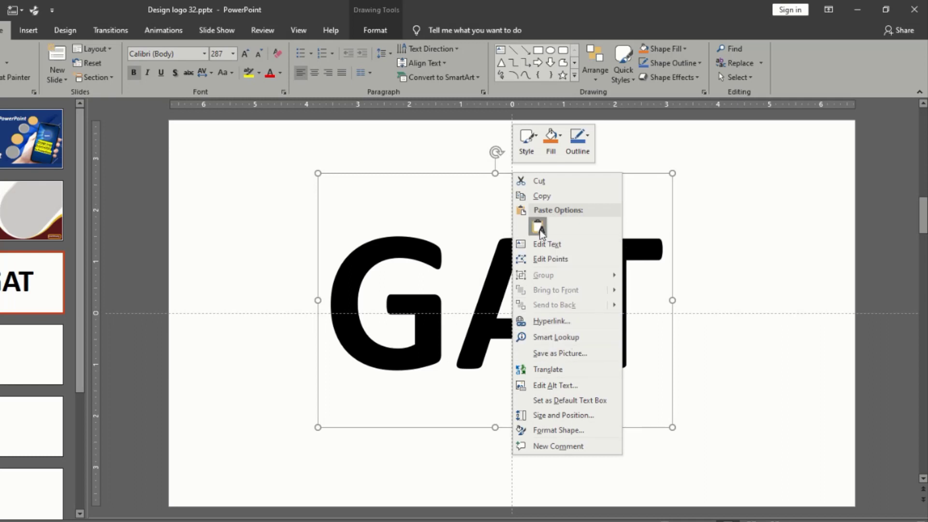
{"action": "left_click", "coordinate": [455, 155]}
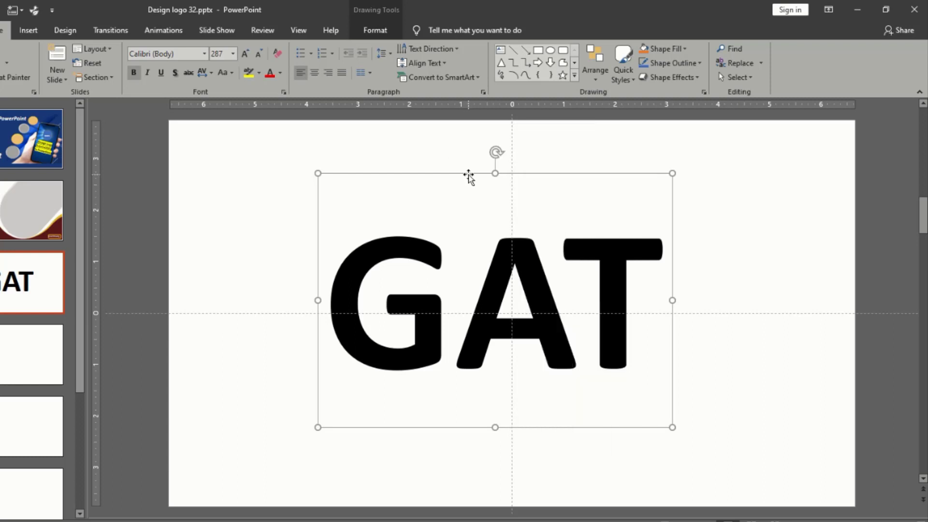
{"action": "left_click", "coordinate": [503, 128]}
Step: Draw an isosceles triangle under GAT with its apex centred below the A on the slide guide
{"action": "left_click", "coordinate": [501, 62]}
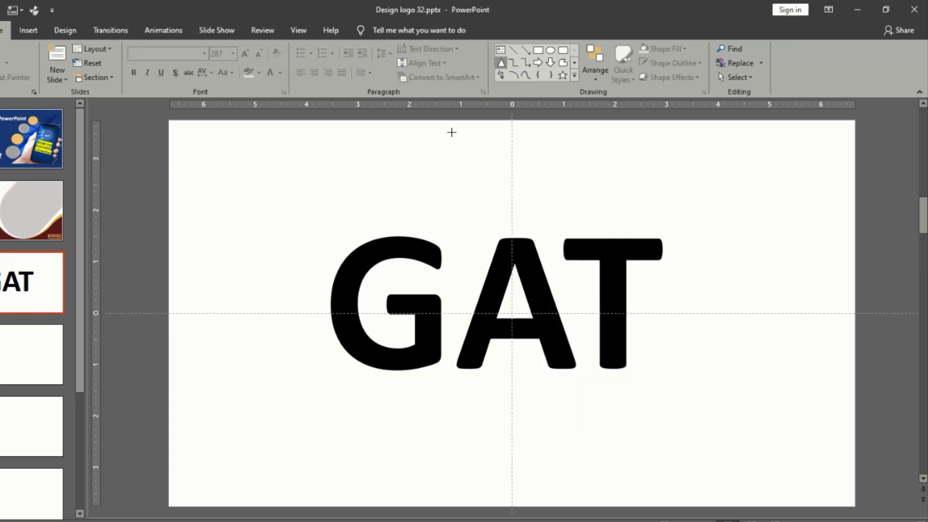
{"action": "left_click_drag", "start_coordinate": [413, 174], "coordinate": [709, 246]}
{"action": "left_click_drag", "start_coordinate": [597, 224], "coordinate": [552, 367]}
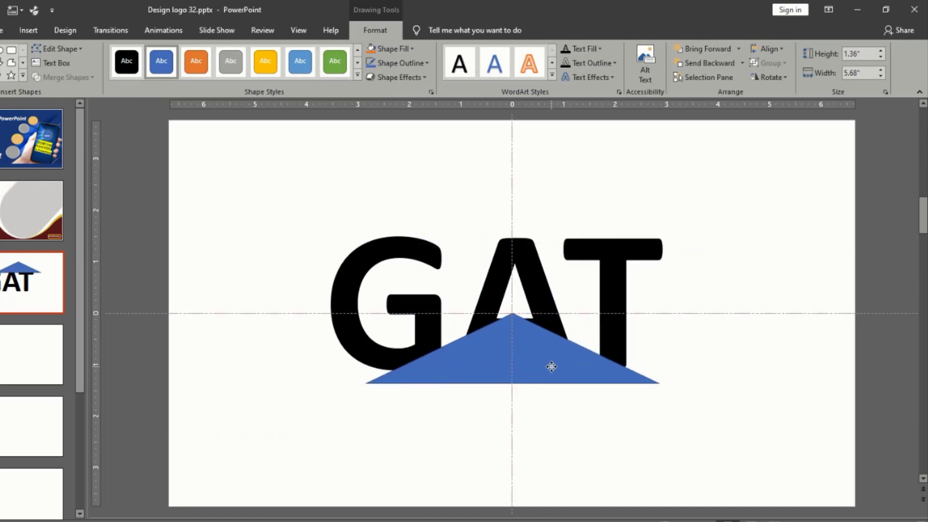
{"action": "left_click", "coordinate": [563, 290]}
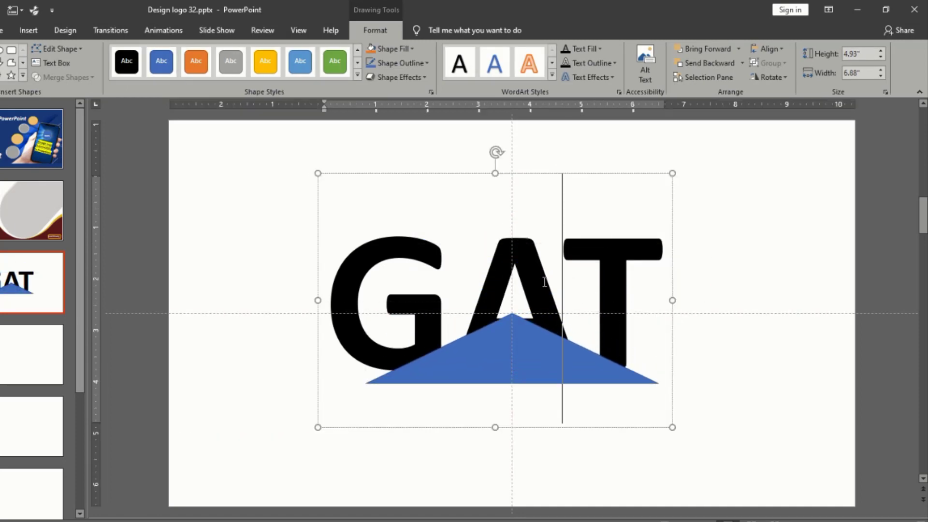
{"action": "left_click_drag", "start_coordinate": [675, 201], "coordinate": [687, 206]}
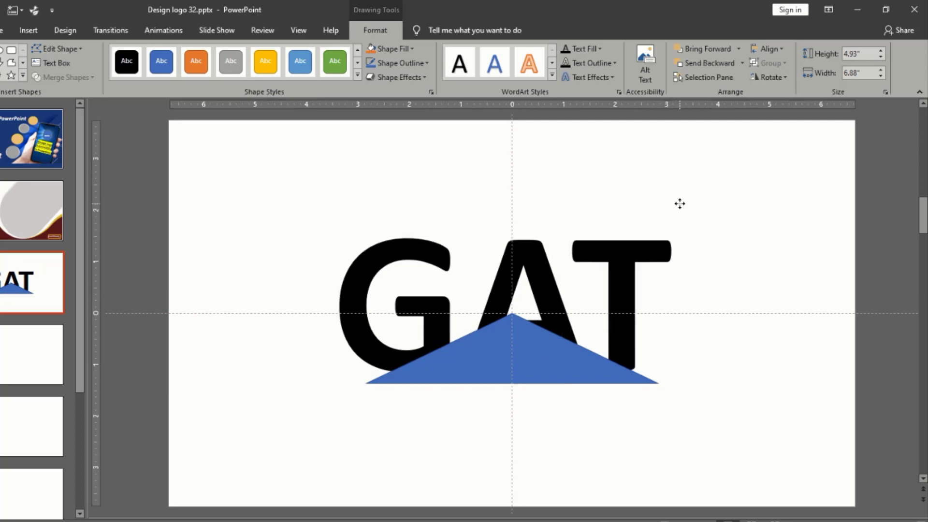
{"action": "left_click_drag", "start_coordinate": [547, 366], "coordinate": [565, 365]}
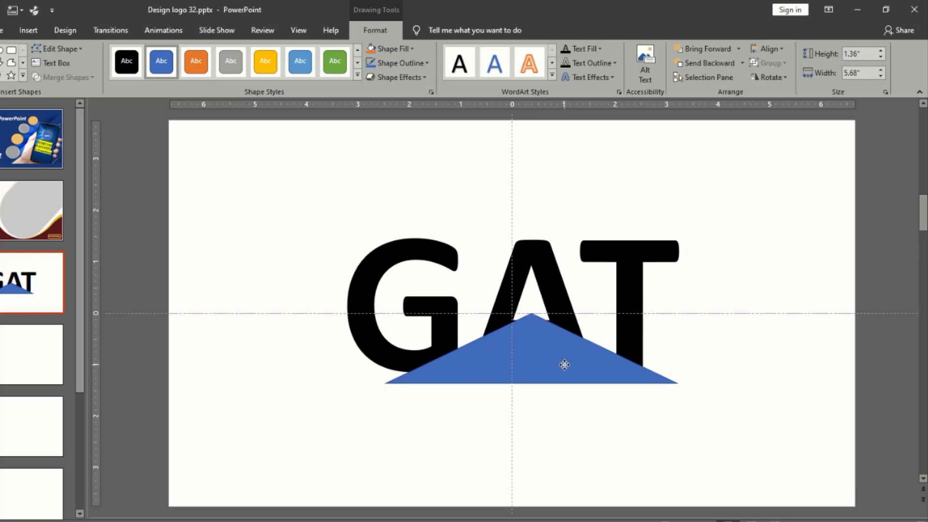
{"action": "left_click", "coordinate": [565, 364]}
{"action": "left_click", "coordinate": [567, 268]}
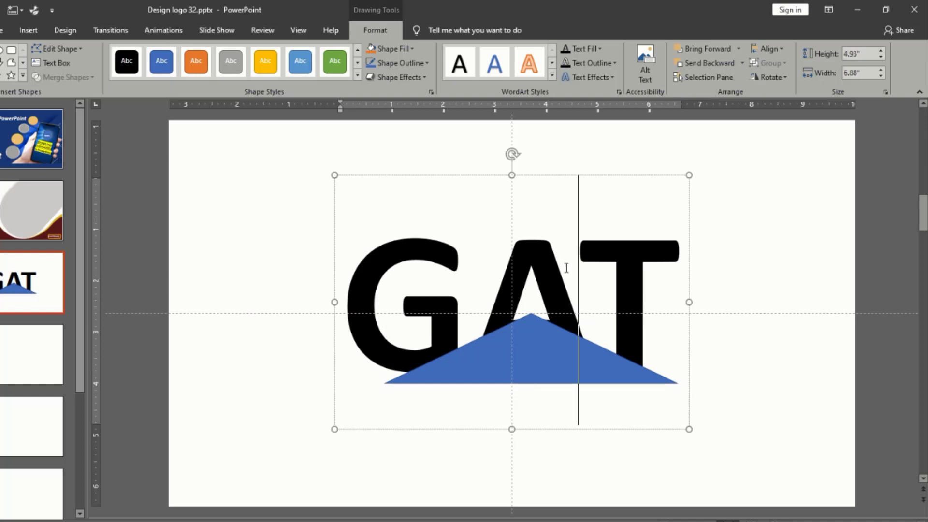
{"action": "left_click_drag", "start_coordinate": [569, 175], "coordinate": [551, 175]}
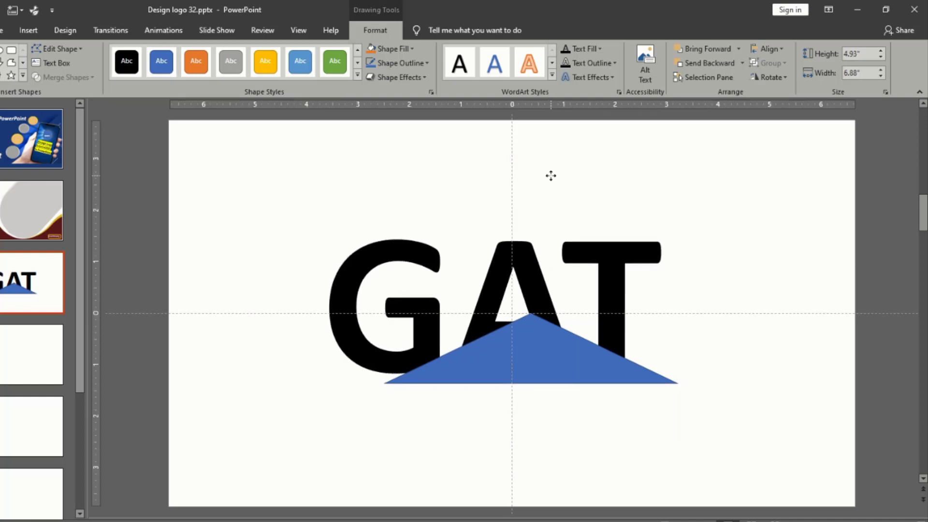
{"action": "left_click", "coordinate": [539, 356]}
{"action": "left_click_drag", "start_coordinate": [539, 356], "coordinate": [526, 347]}
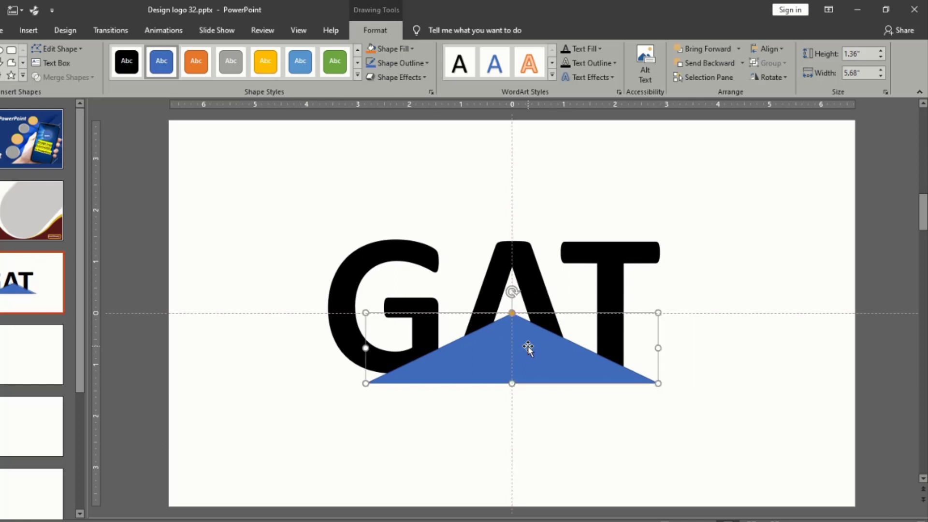
Step: Fragment the GAT text and the triangle together into separate pieces
{"action": "left_click", "coordinate": [493, 265], "text": "shift"}
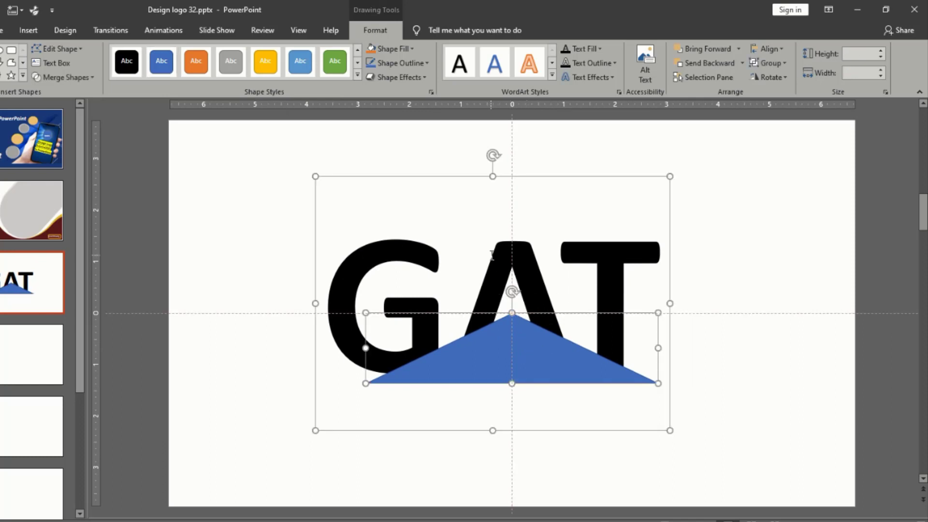
{"action": "left_click", "coordinate": [76, 77]}
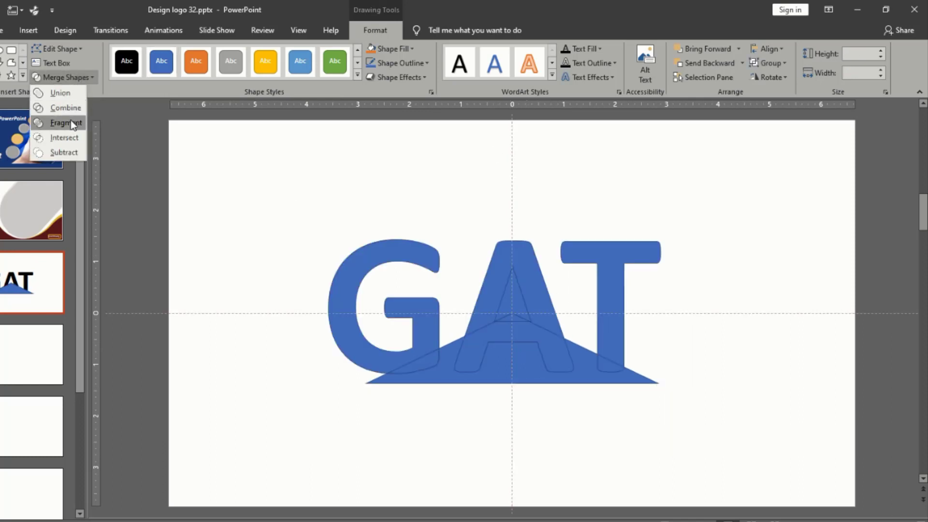
{"action": "left_click", "coordinate": [72, 124]}
{"action": "left_click", "coordinate": [431, 398]}
{"action": "left_click", "coordinate": [411, 367]}
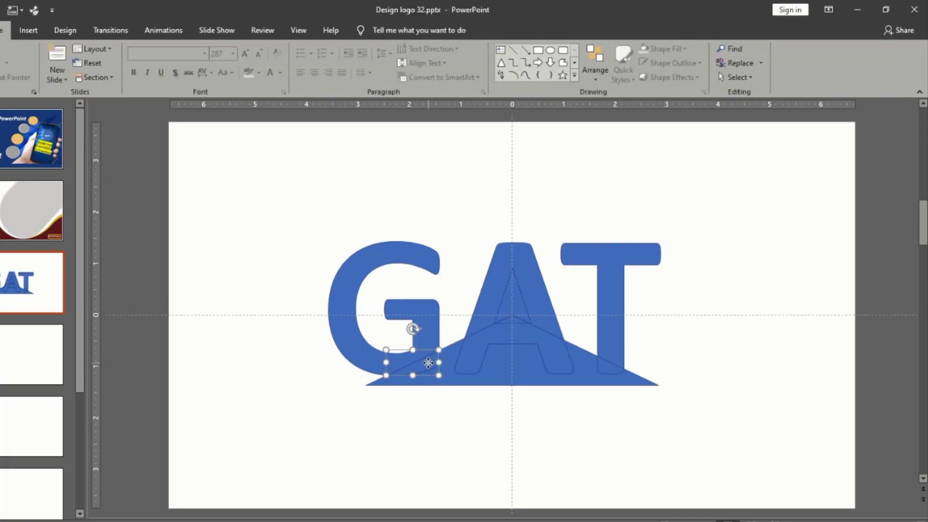
Step: Delete the big triangle, the A's inner pieces, and the slivers under G and T
{"action": "left_click", "coordinate": [463, 379]}
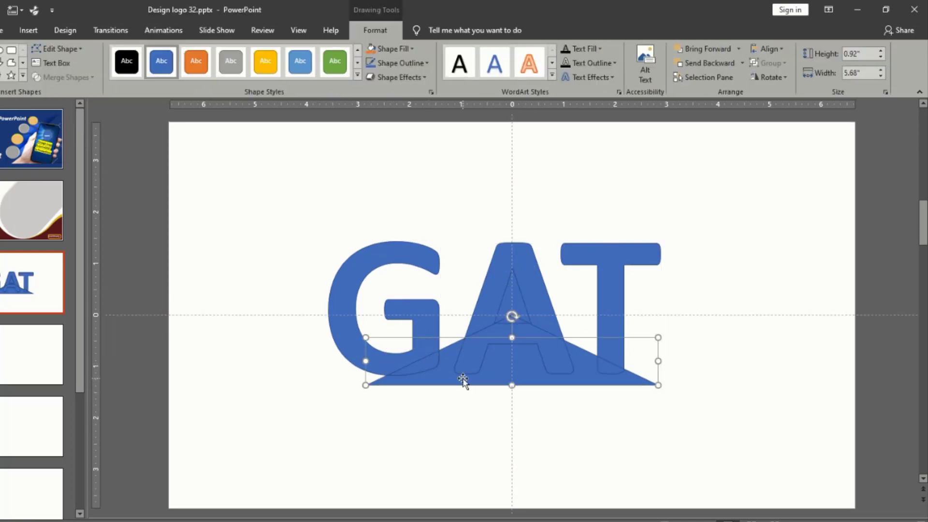
{"action": "key", "text": "Delete"}
{"action": "left_click", "coordinate": [476, 357]}
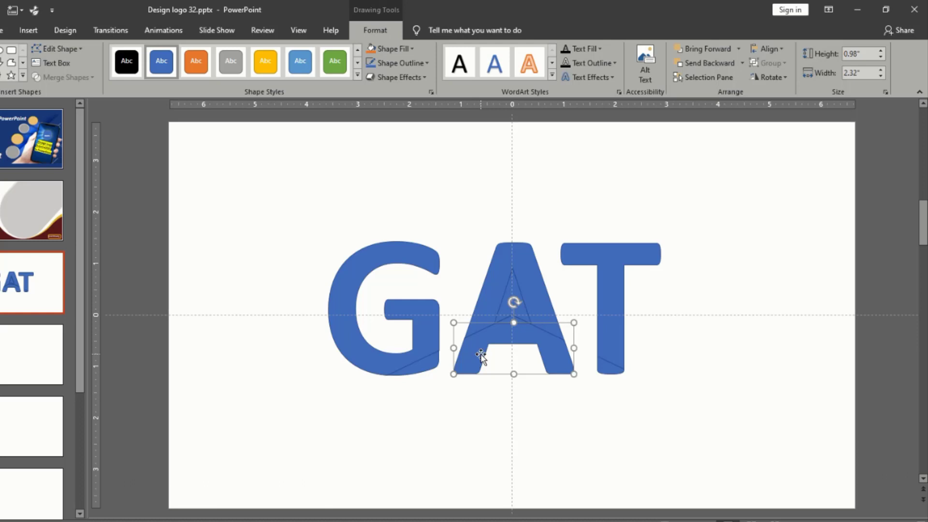
{"action": "key", "text": "Delete"}
{"action": "left_click", "coordinate": [510, 317]}
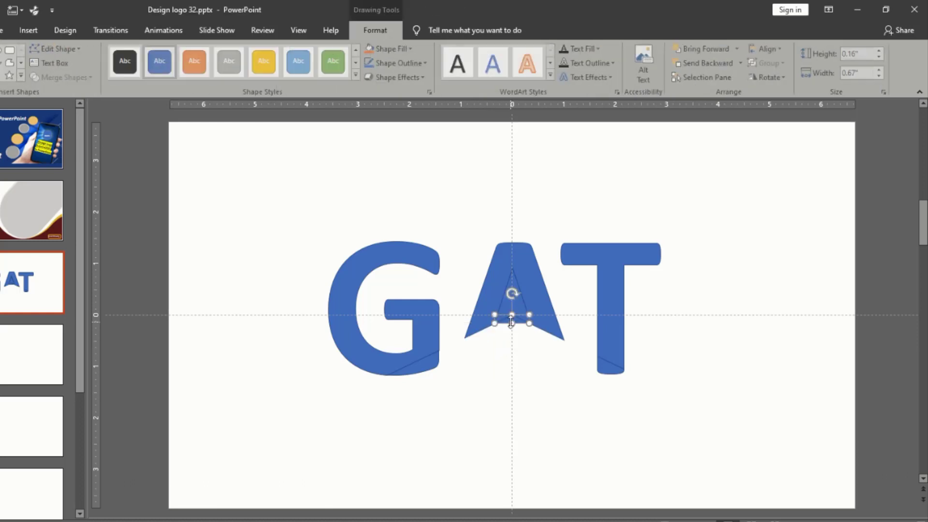
{"action": "key", "text": "Delete"}
{"action": "left_click", "coordinate": [513, 307]}
{"action": "key", "text": "Delete"}
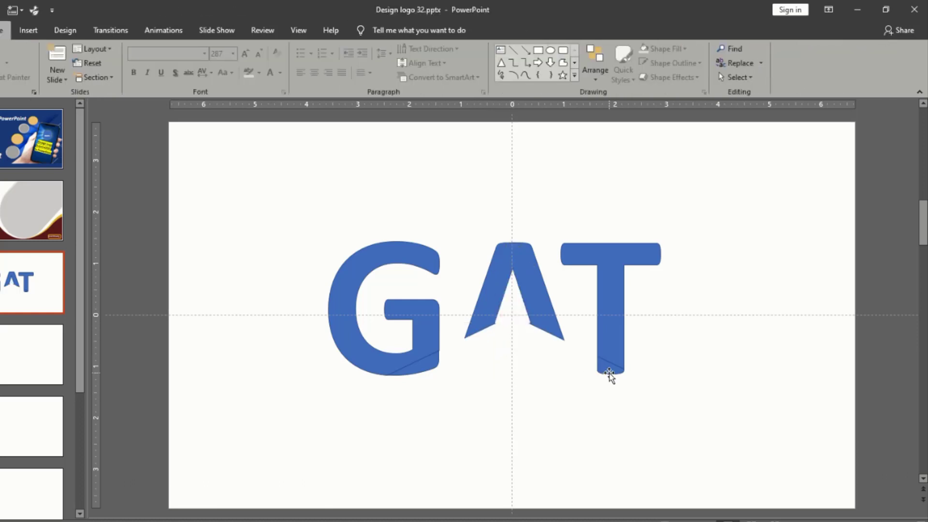
{"action": "left_click", "coordinate": [605, 373]}
{"action": "key", "text": "Delete"}
{"action": "left_click", "coordinate": [402, 373]}
{"action": "key", "text": "Delete"}
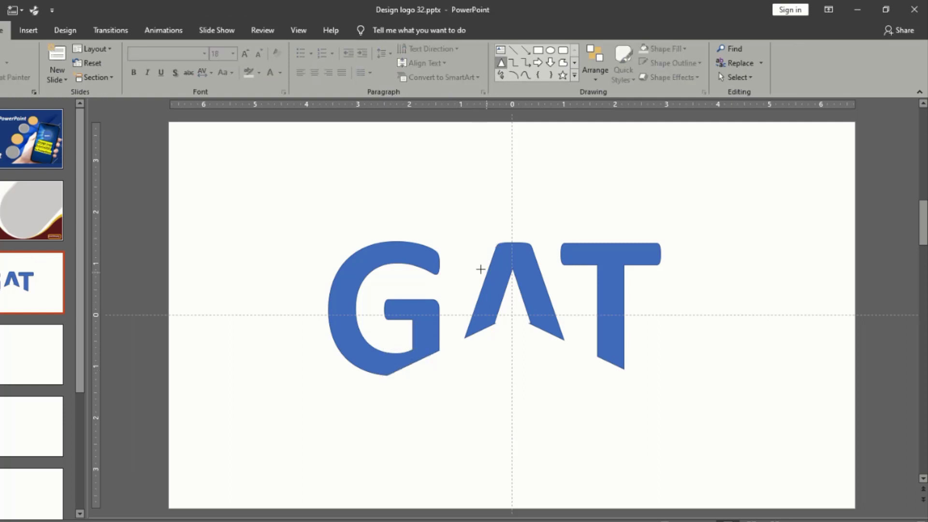
Step: Draw a second large triangle beneath the A and T and shorten it by raising its base
{"action": "left_click_drag", "start_coordinate": [481, 269], "coordinate": [827, 387]}
{"action": "left_click_drag", "start_coordinate": [701, 378], "coordinate": [598, 415]}
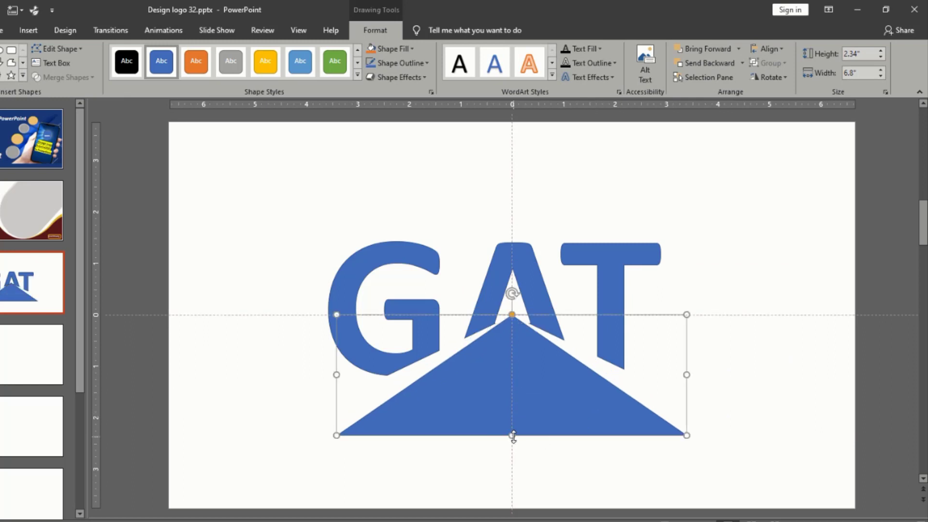
{"action": "mouse_move", "coordinate": [513, 436]}
{"action": "left_mouse_down"}
{"action": "mouse_move", "coordinate": [513, 381]}
{"action": "mouse_move", "coordinate": [512, 403]}
{"action": "left_mouse_up"}
{"action": "left_click", "coordinate": [755, 343]}
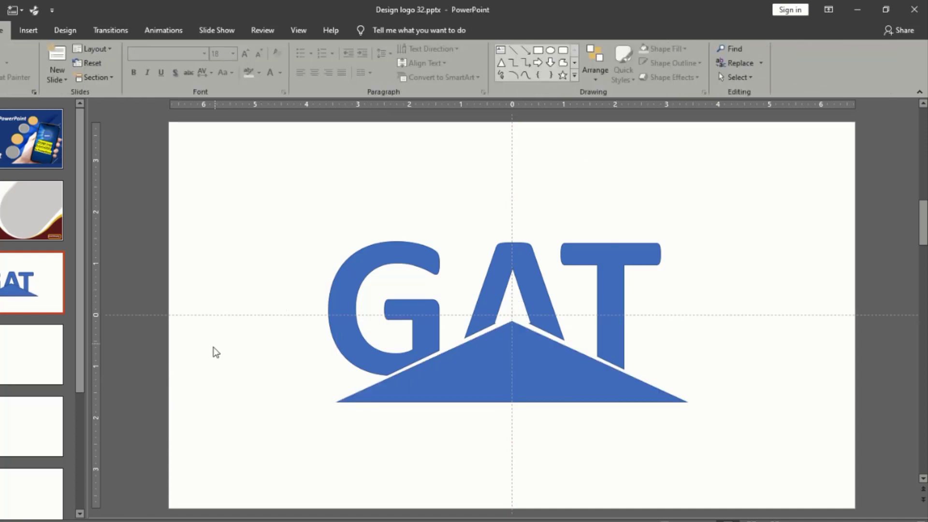
{"action": "left_click", "coordinate": [537, 50]}
Step: Draw a wide blue rectangle across the logo's bottom and move it under the triangle
{"action": "left_click_drag", "start_coordinate": [264, 369], "coordinate": [807, 467]}
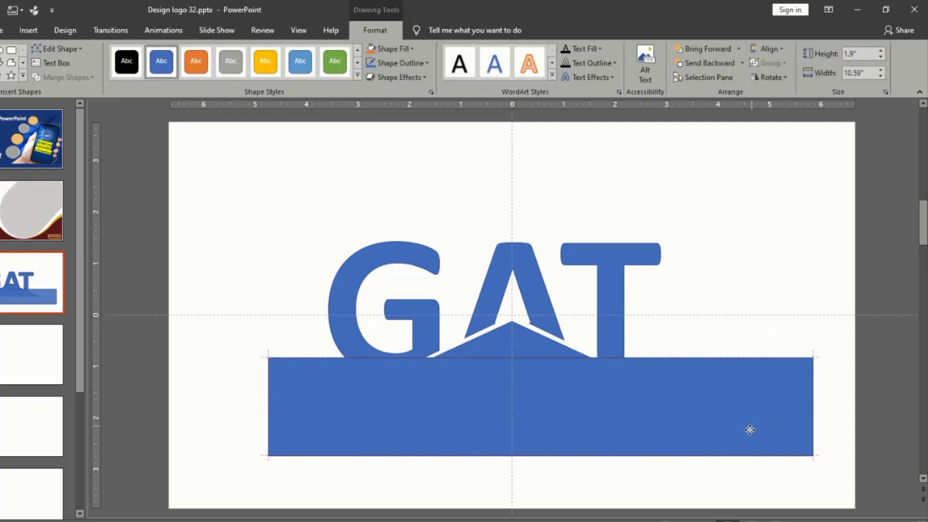
{"action": "left_click_drag", "start_coordinate": [749, 438], "coordinate": [750, 442]}
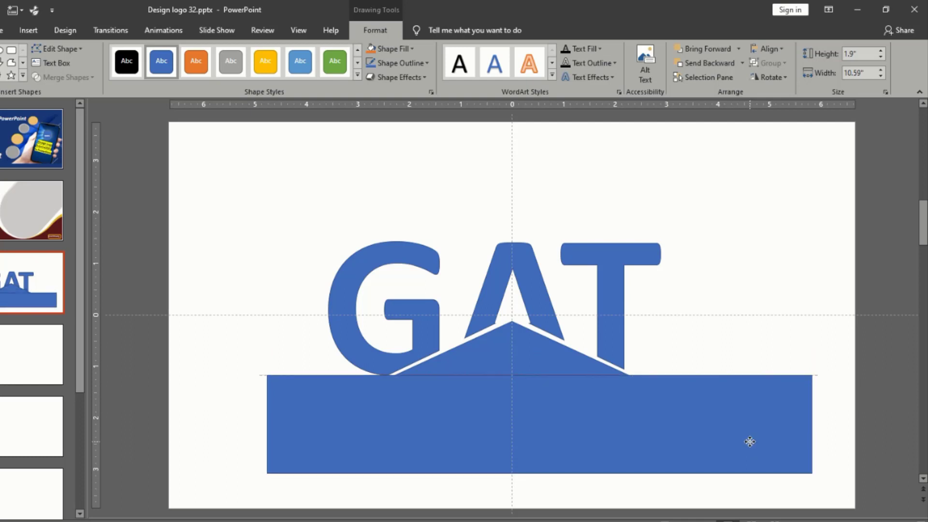
{"action": "left_click_drag", "start_coordinate": [576, 402], "coordinate": [547, 404]}
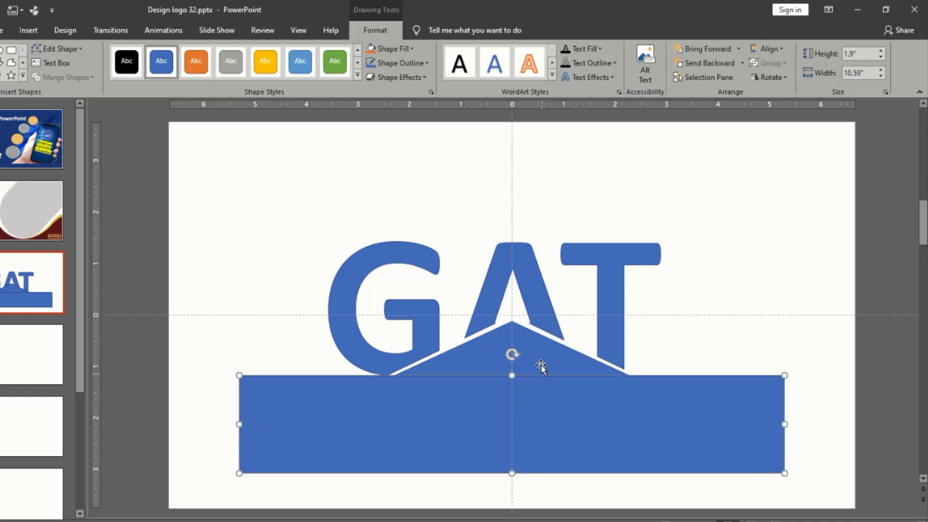
{"action": "left_click", "coordinate": [541, 347]}
{"action": "left_click", "coordinate": [533, 420]}
{"action": "left_click", "coordinate": [514, 356]}
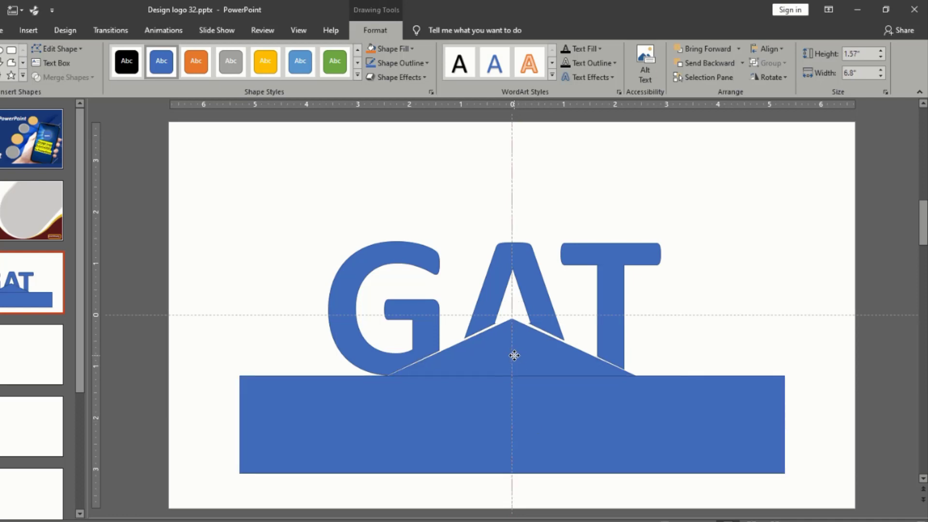
Step: Fine-tune the rectangle so its top edge cuts across the triangle
{"action": "left_click_drag", "start_coordinate": [516, 356], "coordinate": [516, 358]}
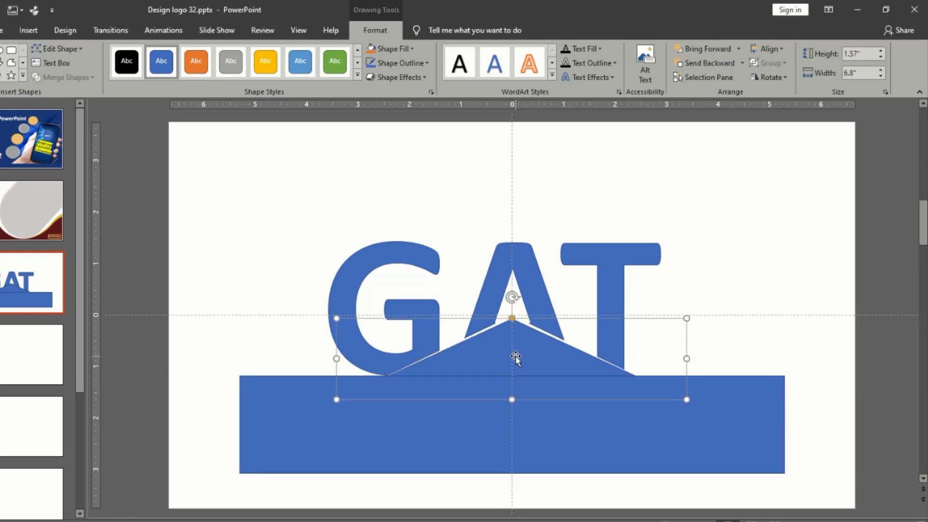
{"action": "left_click", "coordinate": [545, 444]}
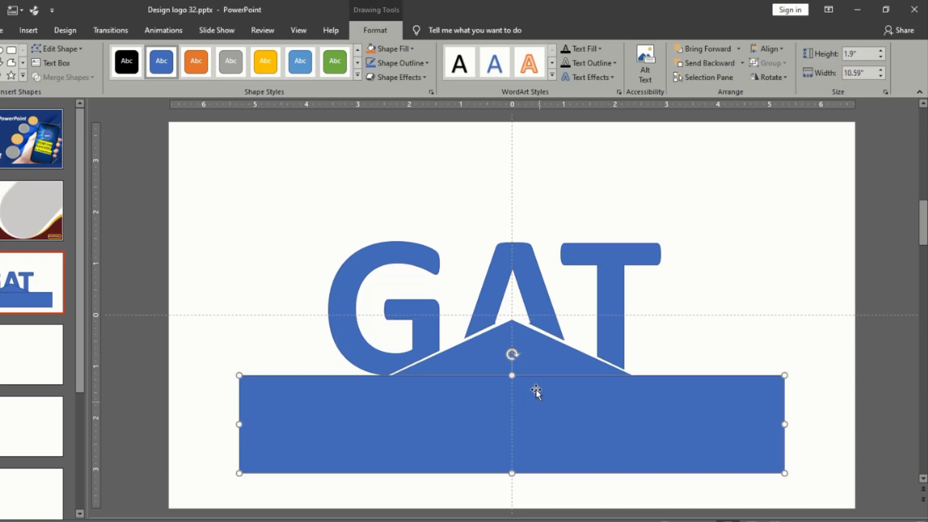
{"action": "left_click", "coordinate": [530, 368]}
{"action": "left_click", "coordinate": [541, 425]}
{"action": "left_click_drag", "start_coordinate": [513, 354], "coordinate": [514, 349]}
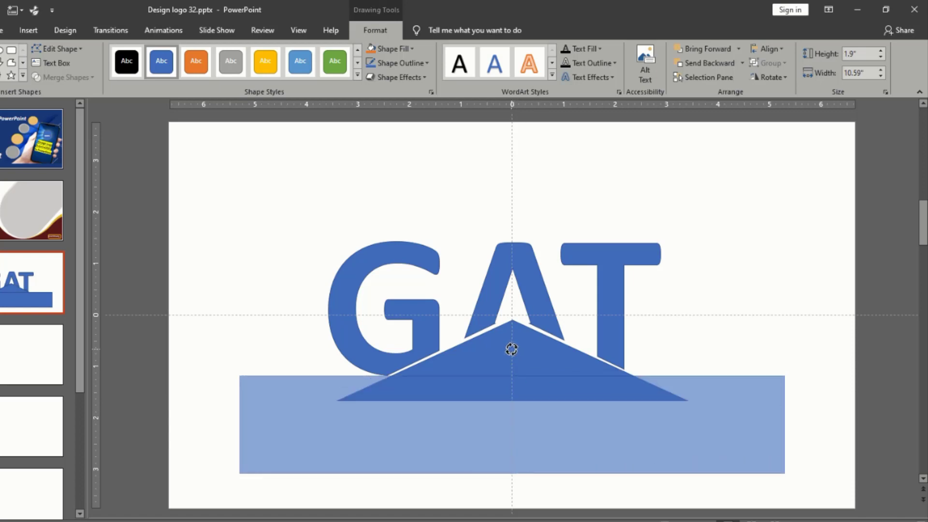
{"action": "left_click_drag", "start_coordinate": [511, 348], "coordinate": [511, 351]}
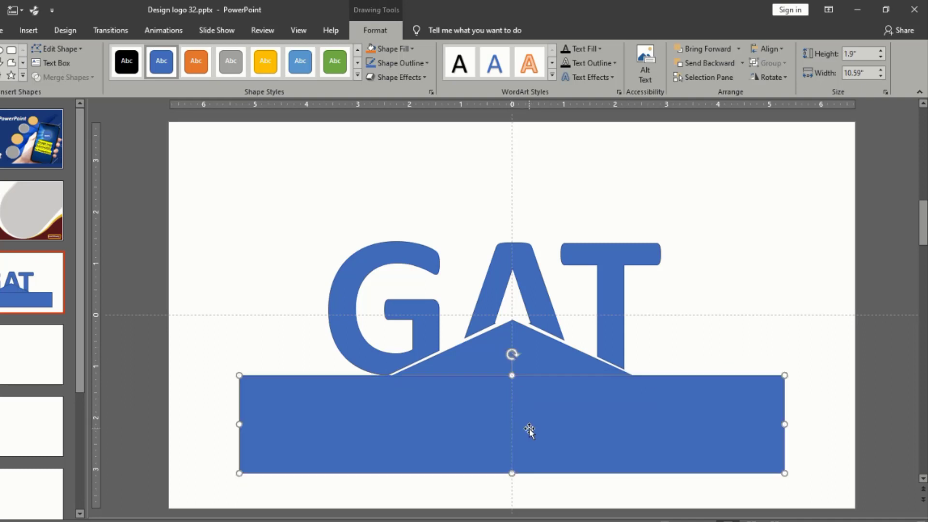
{"action": "left_click_drag", "start_coordinate": [529, 429], "coordinate": [535, 430]}
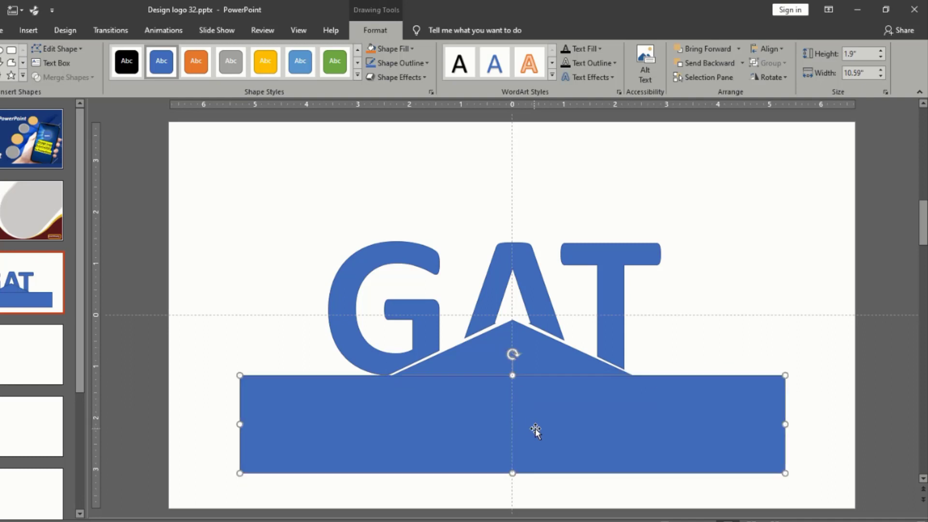
{"action": "left_click", "coordinate": [657, 356]}
{"action": "scroll", "coordinate": [599, 389], "scroll_direction": "up", "scroll_amount": 1, "text": "ctrl"}
Step: Raise the G slightly and move the bottom rectangle up a little
{"action": "scroll", "coordinate": [601, 394], "scroll_direction": "up", "scroll_amount": 1, "text": "ctrl"}
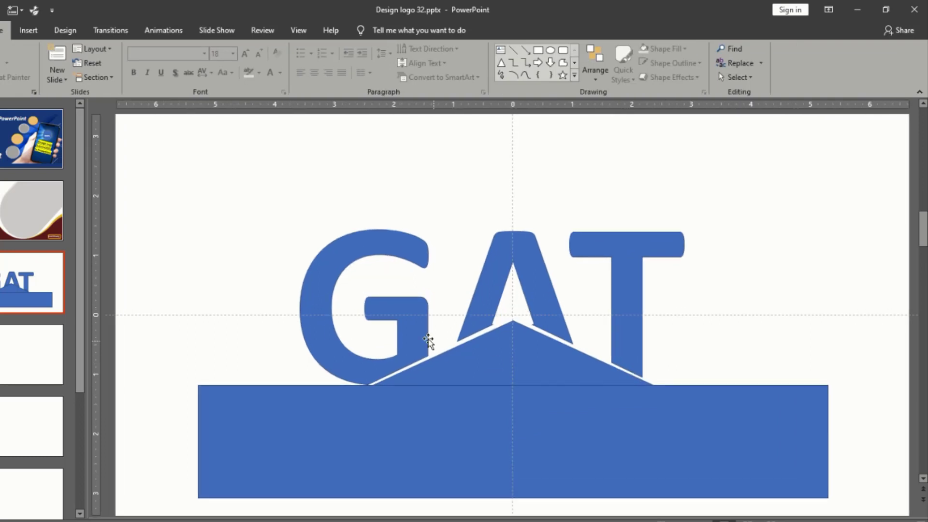
{"action": "left_click_drag", "start_coordinate": [423, 337], "coordinate": [424, 331]}
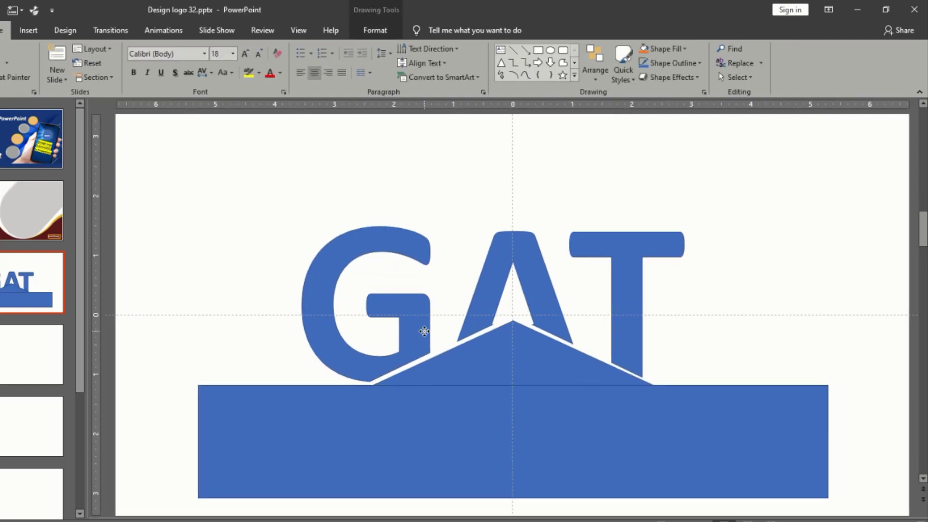
{"action": "left_click", "coordinate": [545, 429]}
{"action": "left_click_drag", "start_coordinate": [556, 434], "coordinate": [555, 425]}
Step: Fragment the rectangle and triangle, deleting the lower pieces so only the triangle's top remains
{"action": "left_click", "coordinate": [498, 369], "text": "shift"}
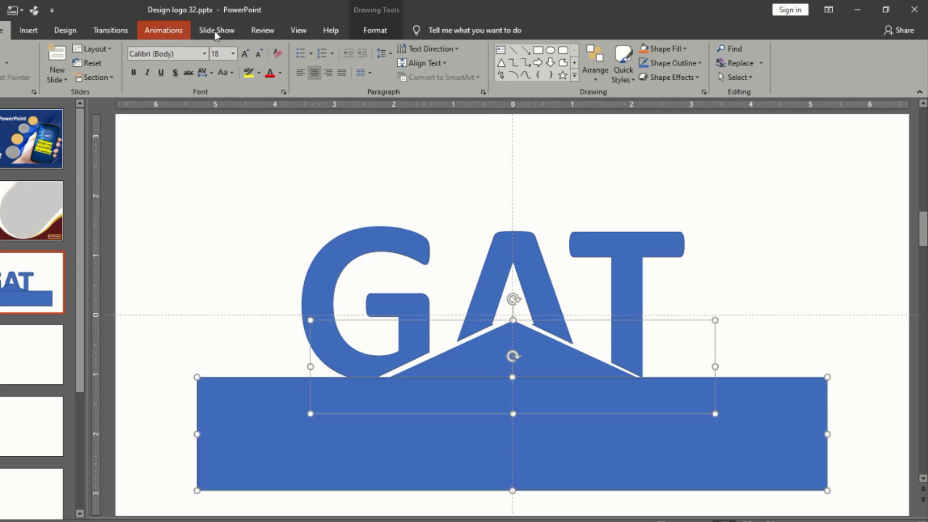
{"action": "left_click", "coordinate": [375, 30]}
{"action": "left_click", "coordinate": [87, 78]}
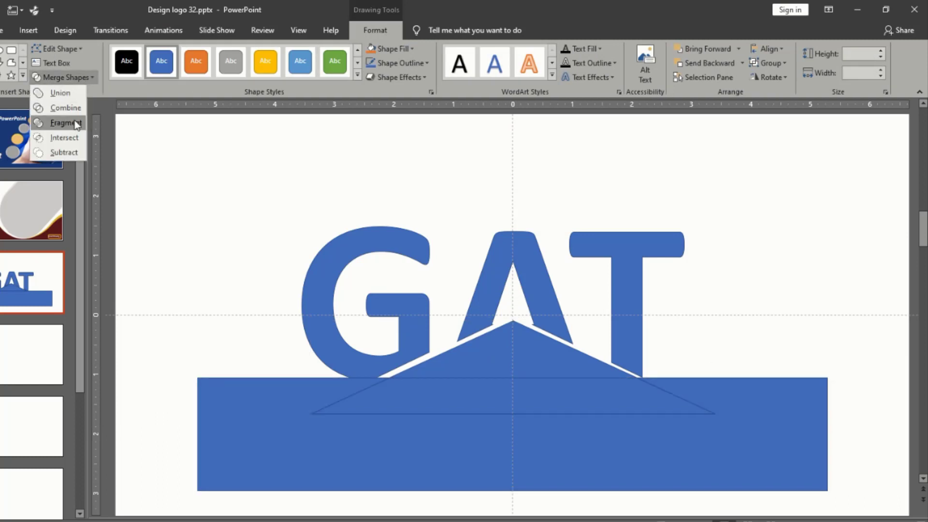
{"action": "left_click", "coordinate": [58, 122]}
{"action": "left_click", "coordinate": [149, 213]}
{"action": "left_click", "coordinate": [426, 393]}
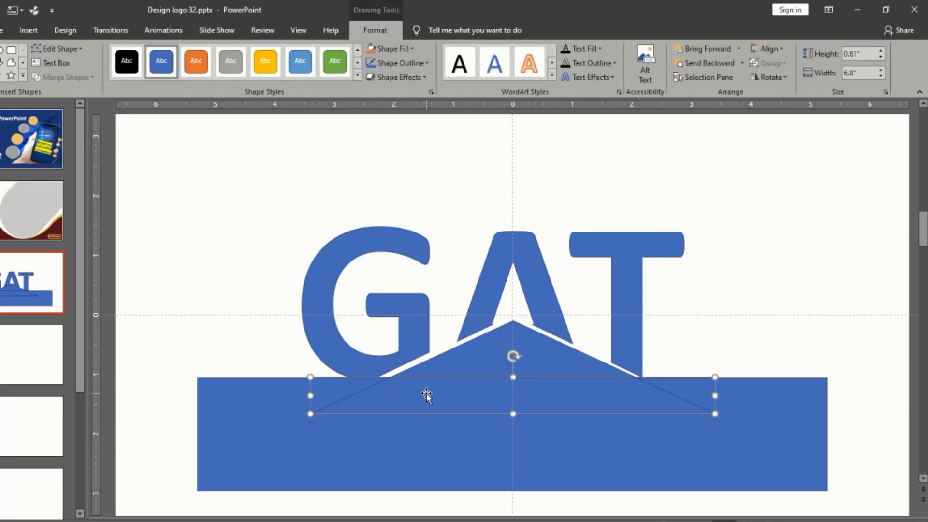
{"action": "key", "text": "Delete"}
{"action": "left_click", "coordinate": [460, 431]}
{"action": "key", "text": "Delete"}
{"action": "left_click", "coordinate": [473, 367]}
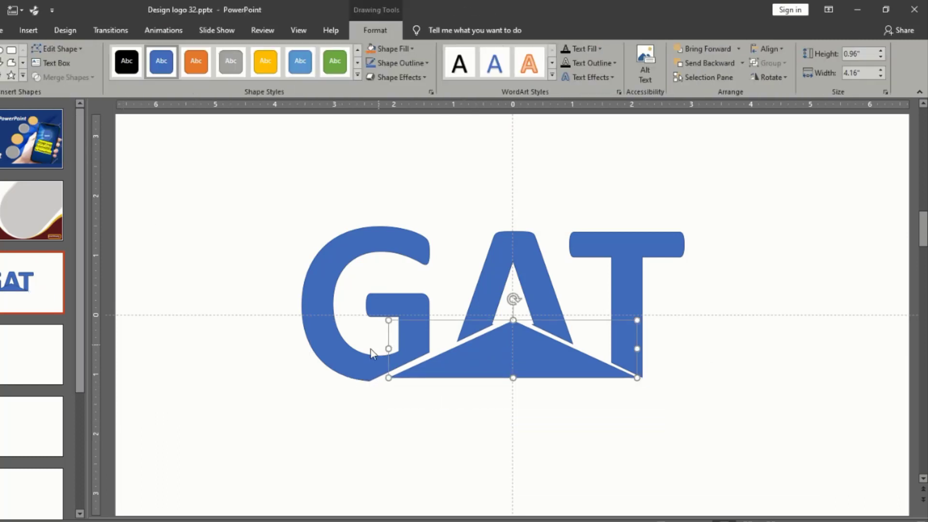
Step: Move the G to the right so it meets the triangle
{"action": "left_click", "coordinate": [366, 362]}
{"action": "left_click_drag", "start_coordinate": [366, 359], "coordinate": [377, 353]}
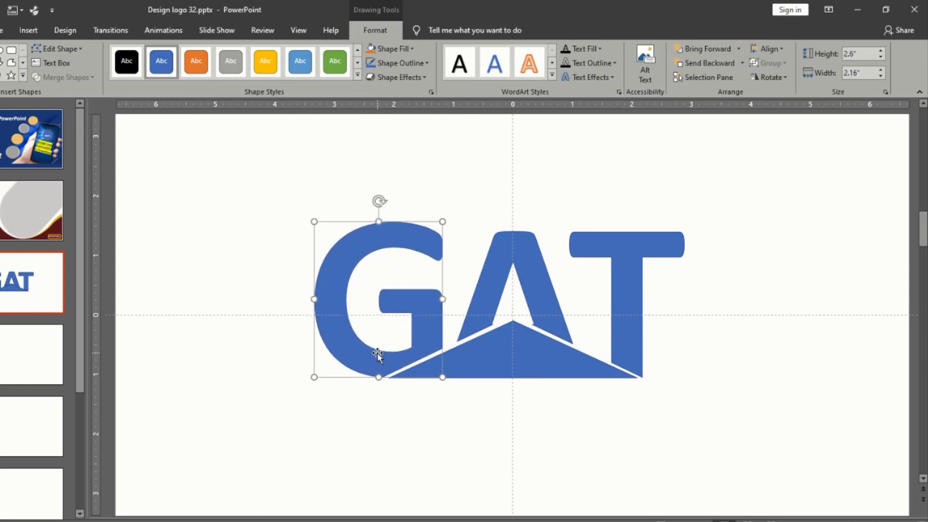
{"action": "left_click", "coordinate": [700, 414]}
{"action": "scroll", "coordinate": [643, 354], "scroll_direction": "down", "scroll_amount": 1, "text": "ctrl"}
Step: Box-select all the G, A, T and triangle pieces and group them with Ctrl+G
{"action": "scroll", "coordinate": [638, 353], "scroll_direction": "down", "scroll_amount": 1, "text": "ctrl"}
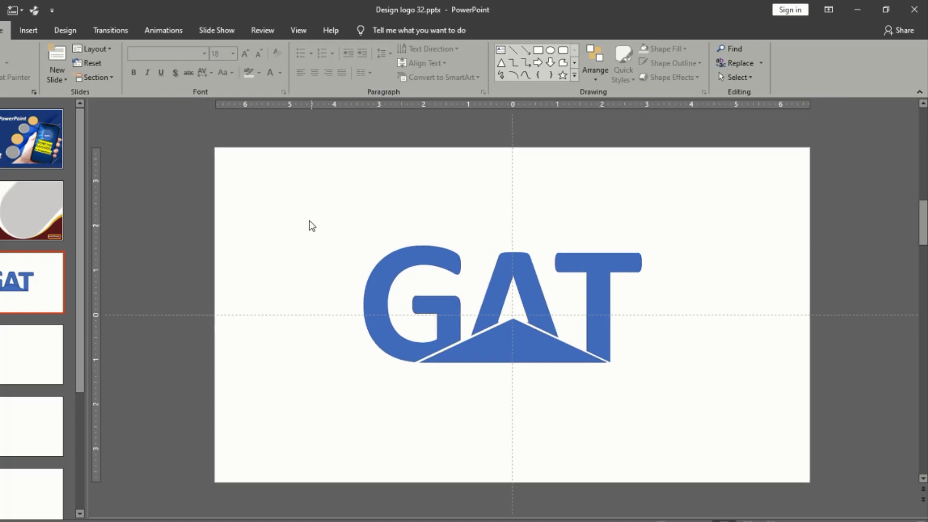
{"action": "left_click_drag", "start_coordinate": [305, 204], "coordinate": [776, 433]}
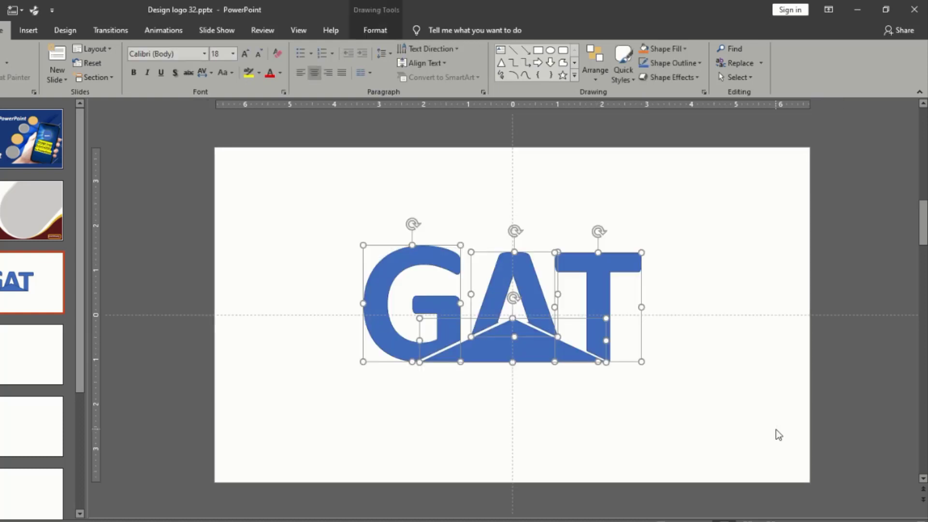
{"action": "key", "text": "ctrl+g"}
{"action": "left_click", "coordinate": [376, 30]}
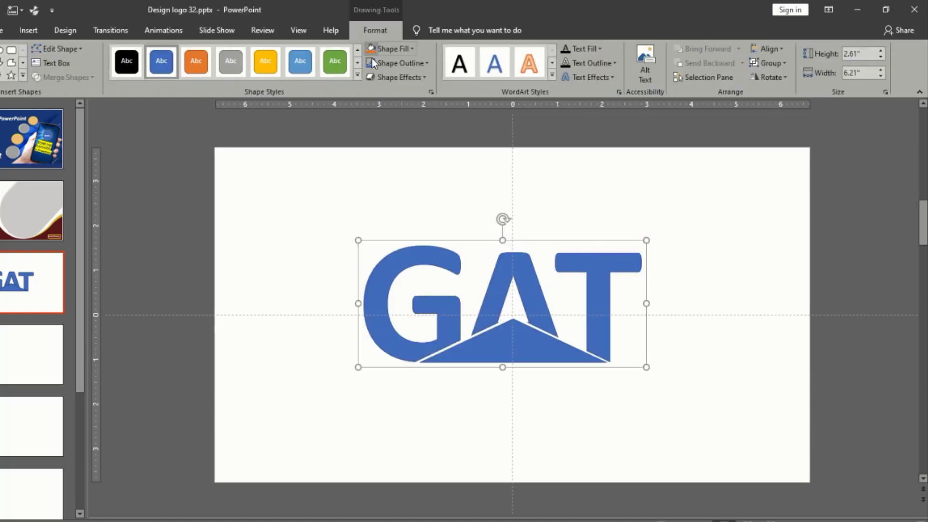
{"action": "left_click", "coordinate": [410, 47]}
{"action": "left_click", "coordinate": [323, 173]}
{"action": "right_click", "coordinate": [34, 291]}
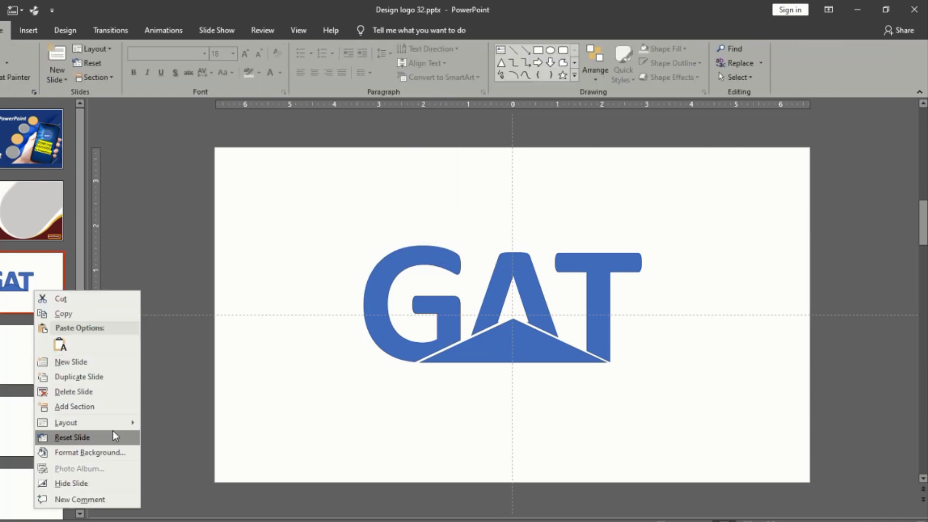
Step: Set the slide background to a solid dark grey via Format Background
{"action": "left_click", "coordinate": [121, 454]}
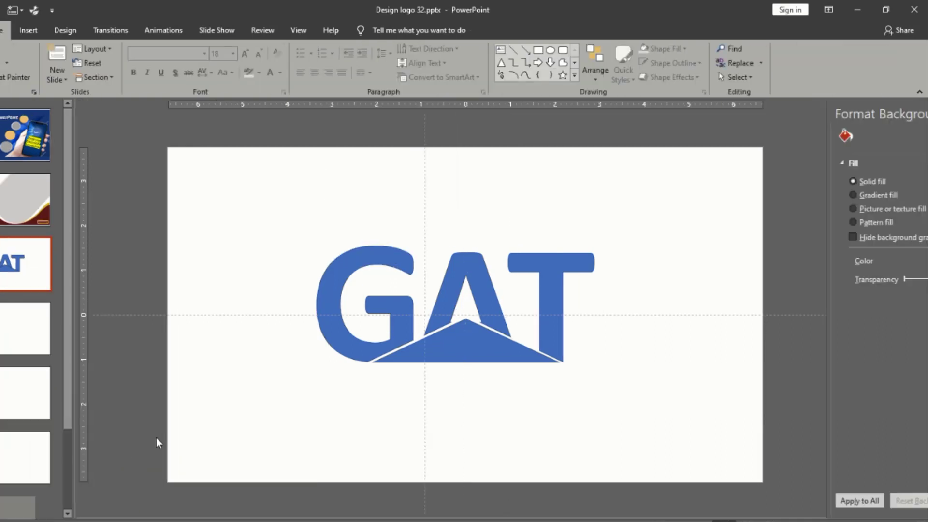
{"action": "left_click", "coordinate": [894, 260]}
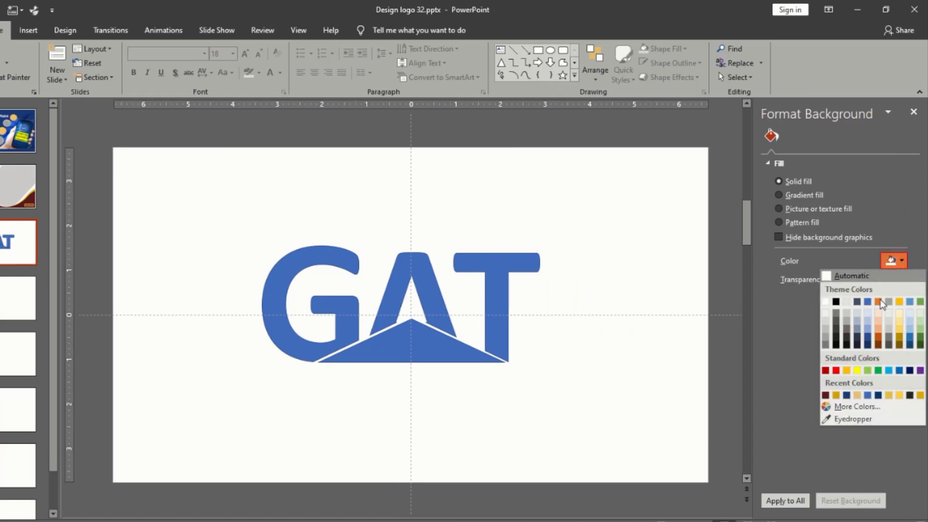
{"action": "left_click", "coordinate": [845, 321]}
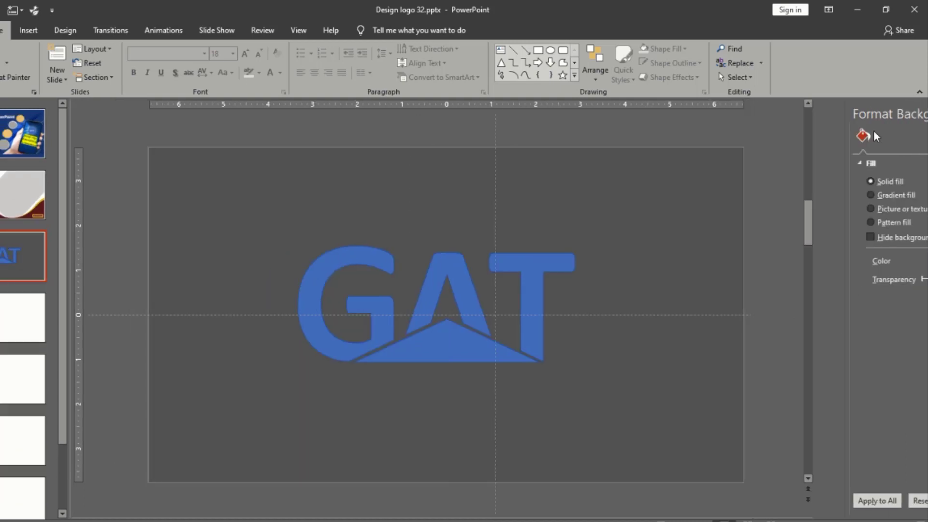
{"action": "left_click", "coordinate": [531, 248]}
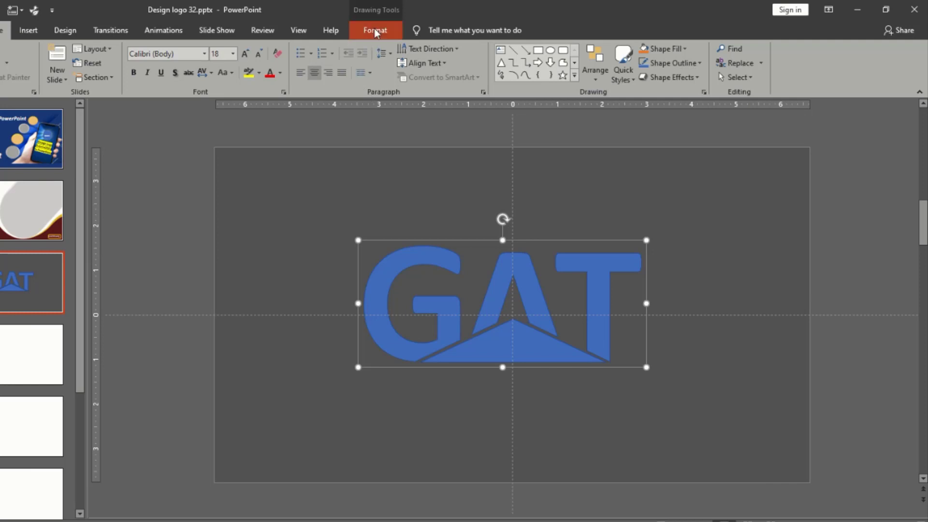
Step: Fill the grouped GAT logo white and set its shape outline colour
{"action": "left_click", "coordinate": [375, 30]}
{"action": "left_click", "coordinate": [410, 50]}
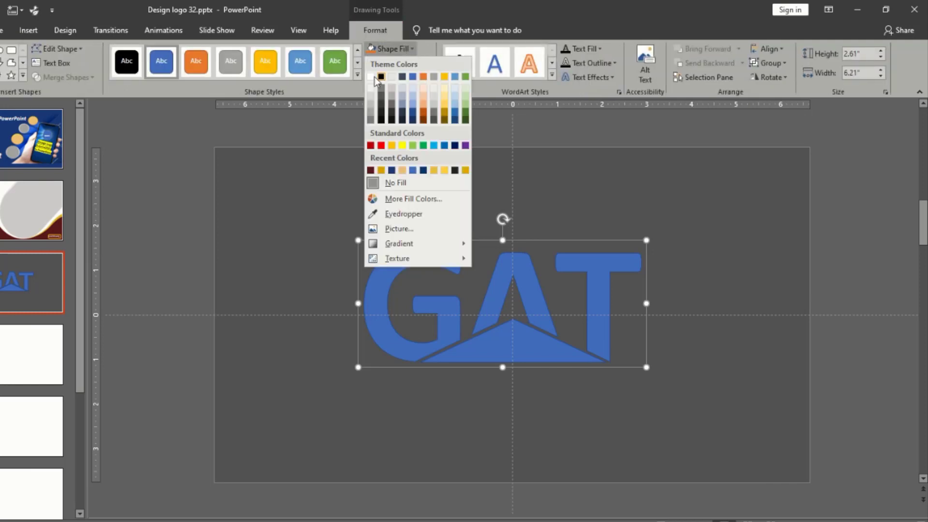
{"action": "left_click", "coordinate": [374, 74]}
{"action": "left_click", "coordinate": [425, 63]}
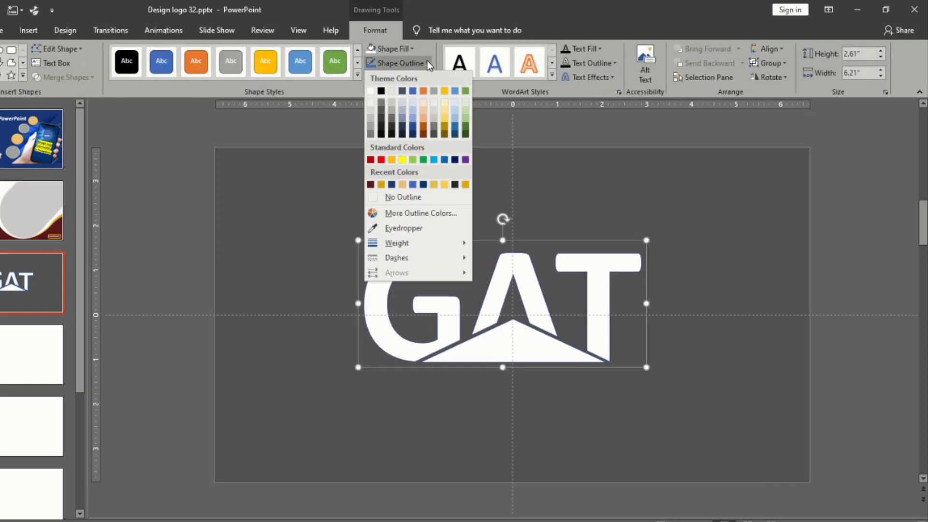
{"action": "left_click", "coordinate": [371, 92]}
{"action": "left_click", "coordinate": [375, 186]}
Step: Give the GAT logo a Float In entrance animation
{"action": "left_click", "coordinate": [505, 265]}
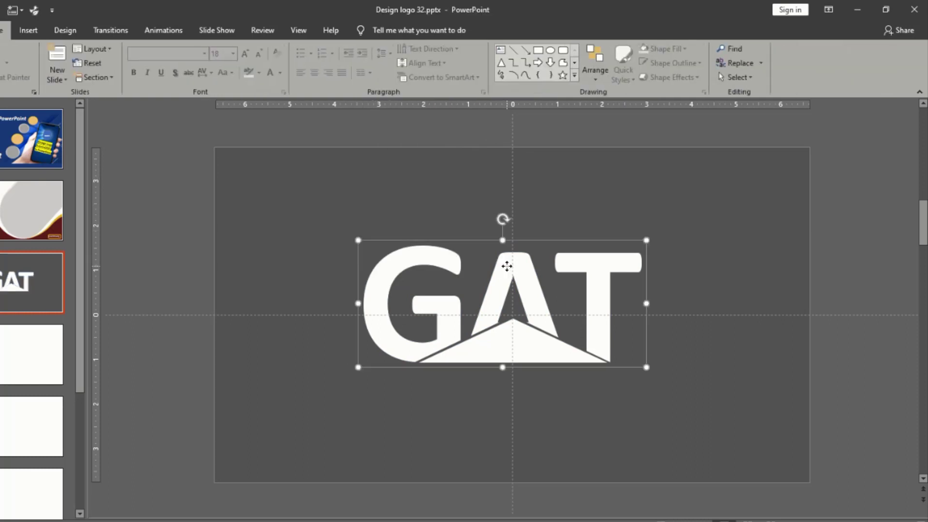
{"action": "left_click", "coordinate": [110, 30]}
{"action": "left_click", "coordinate": [163, 30]}
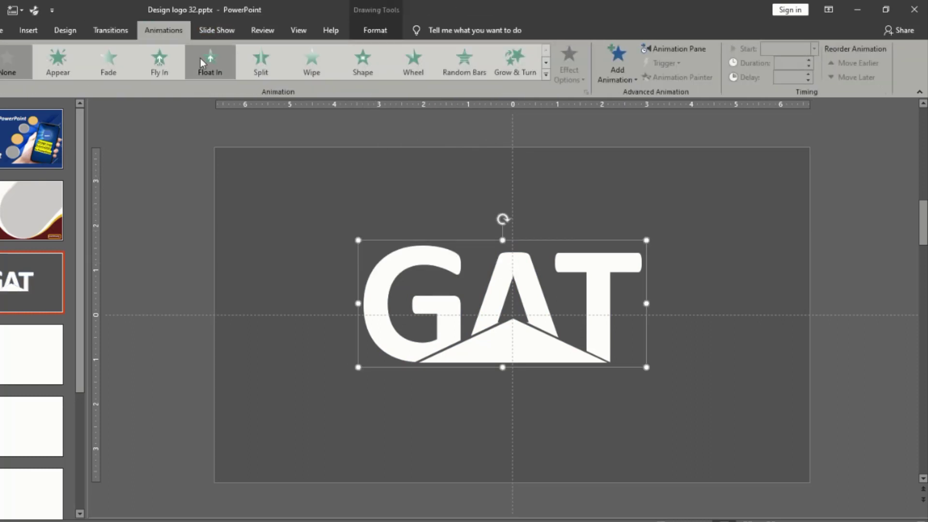
{"action": "left_click", "coordinate": [218, 62]}
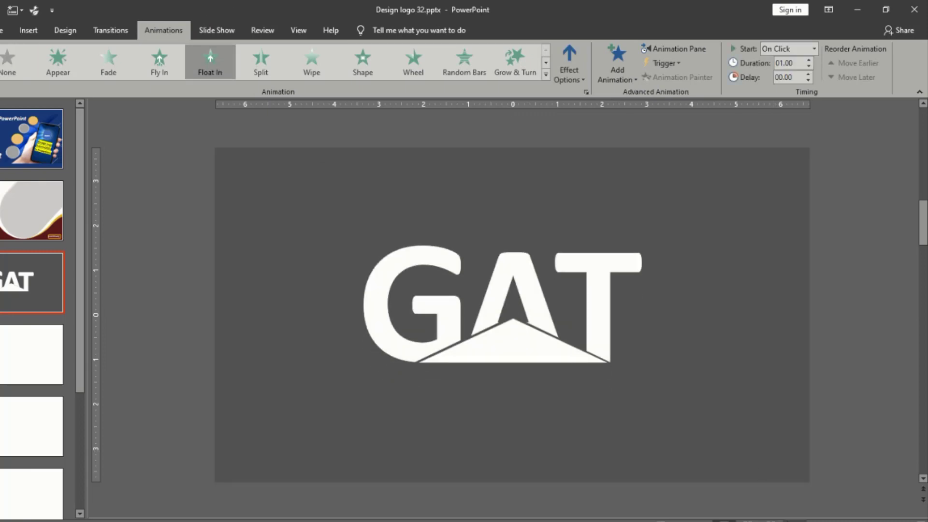